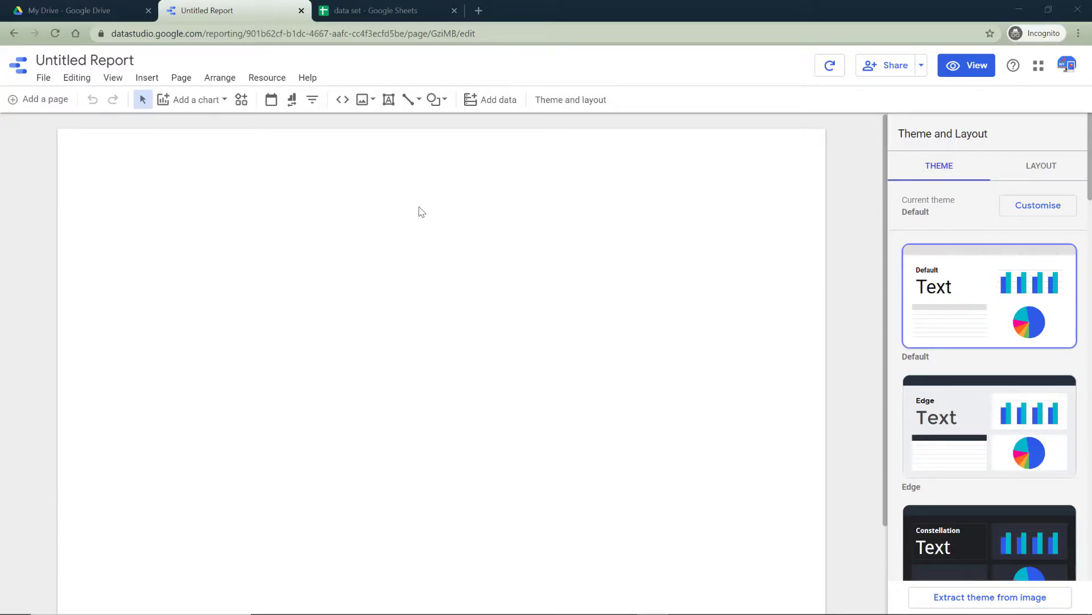
Step: Add the Google Analytics 1 Master View of Demo Account's Google Merchandise Store to the report and move its table slightly inward on the page
click(489, 101)
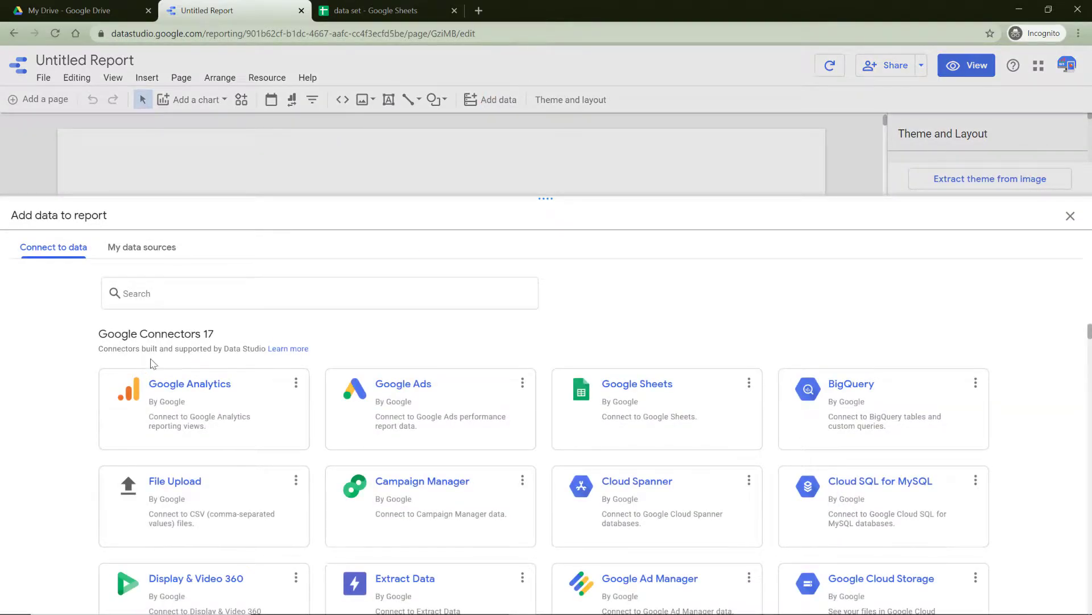
click(254, 390)
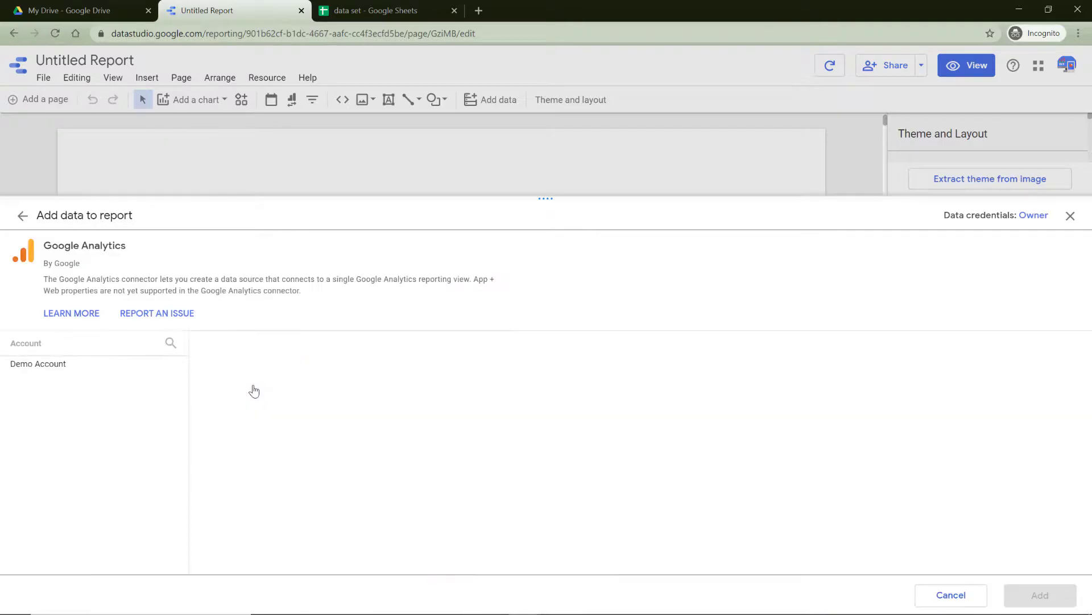
click(68, 362)
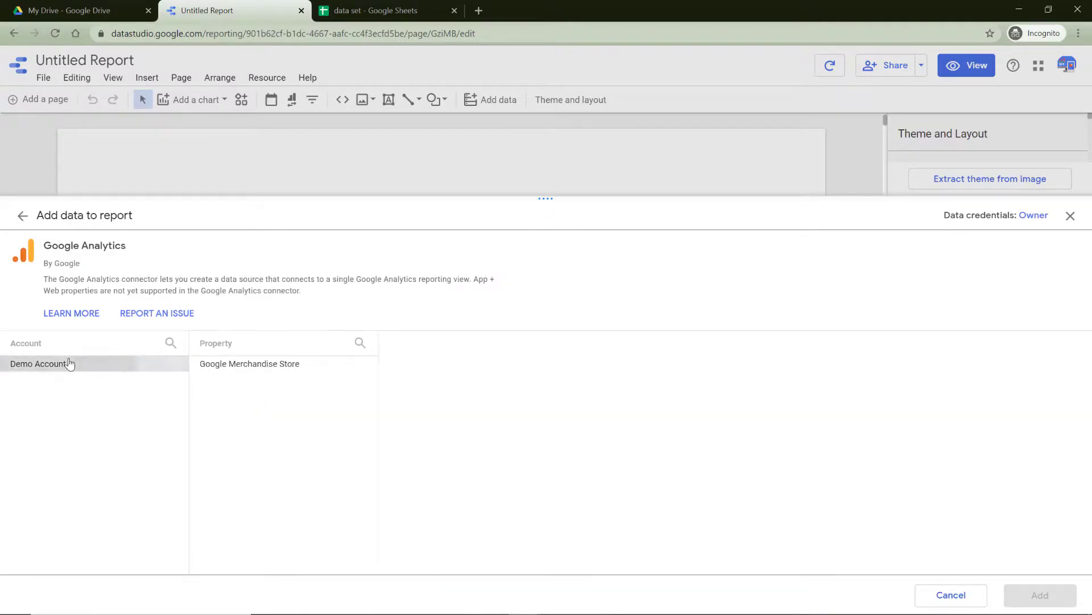
click(258, 367)
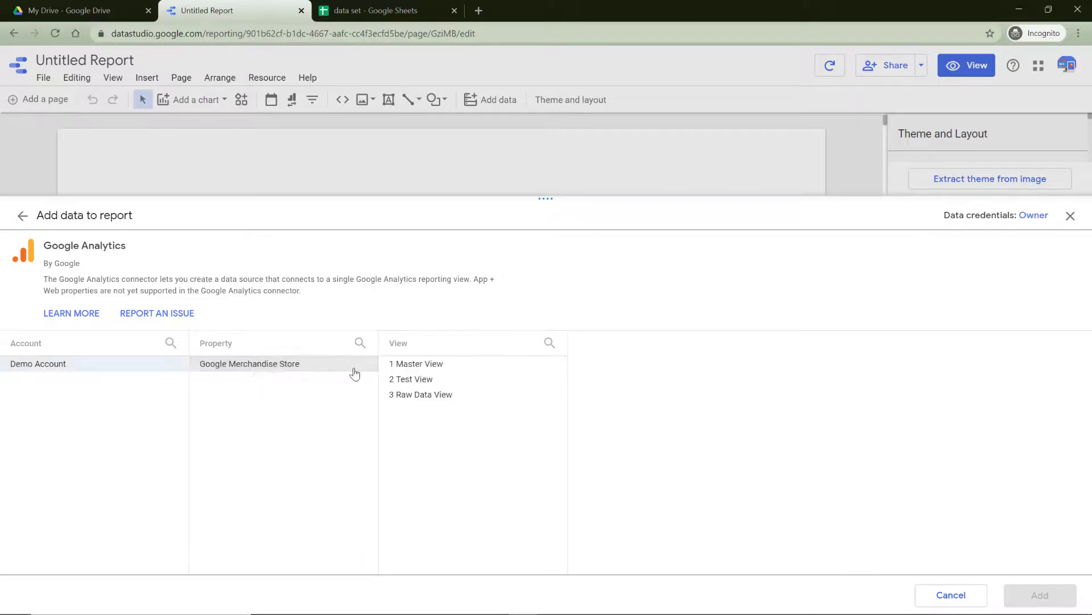
click(432, 363)
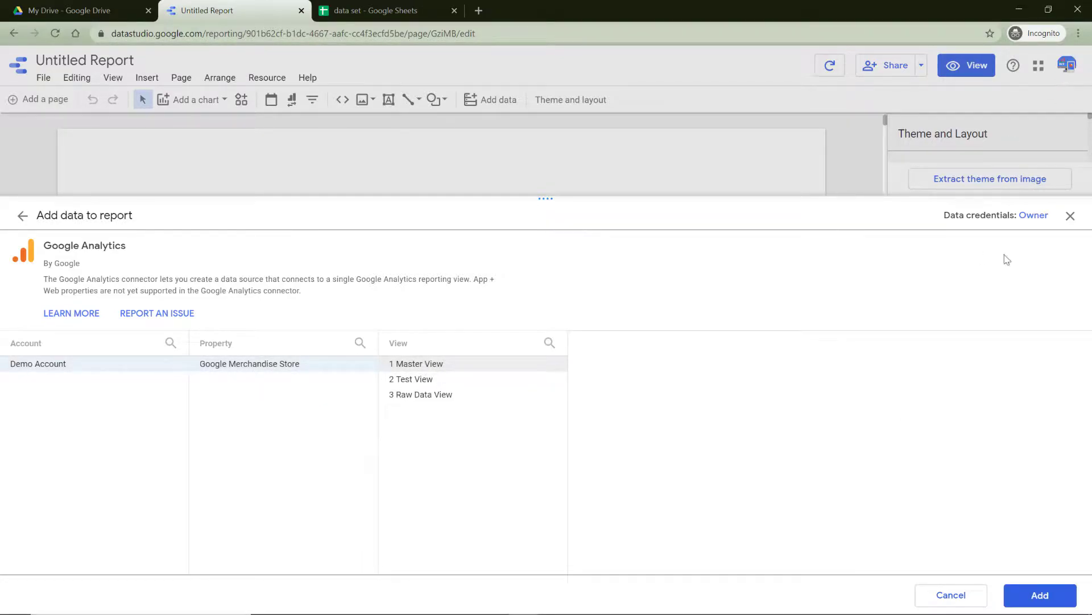
click(1023, 595)
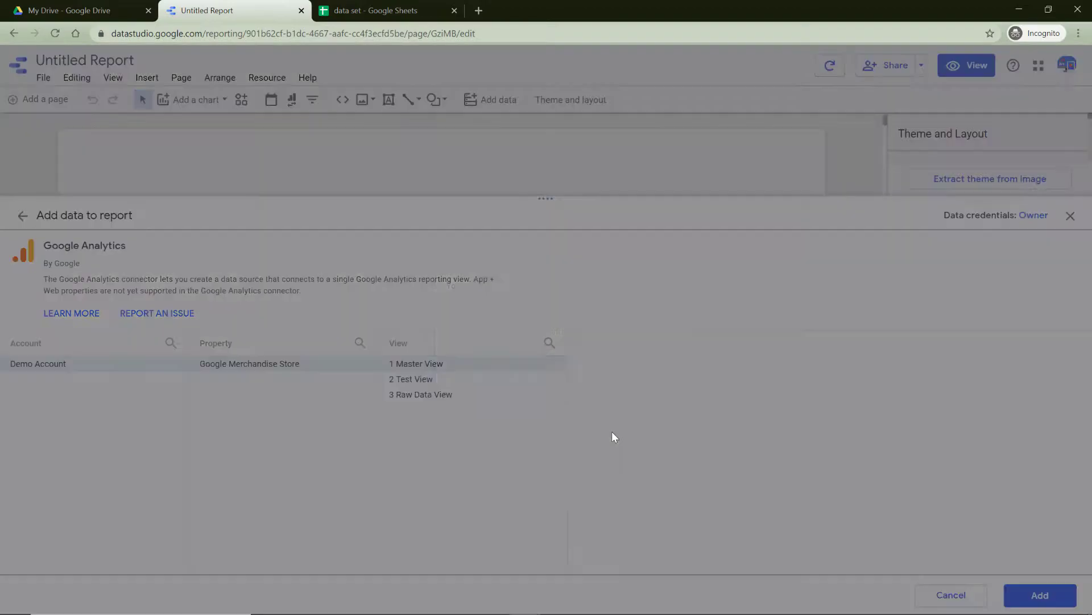
click(686, 412)
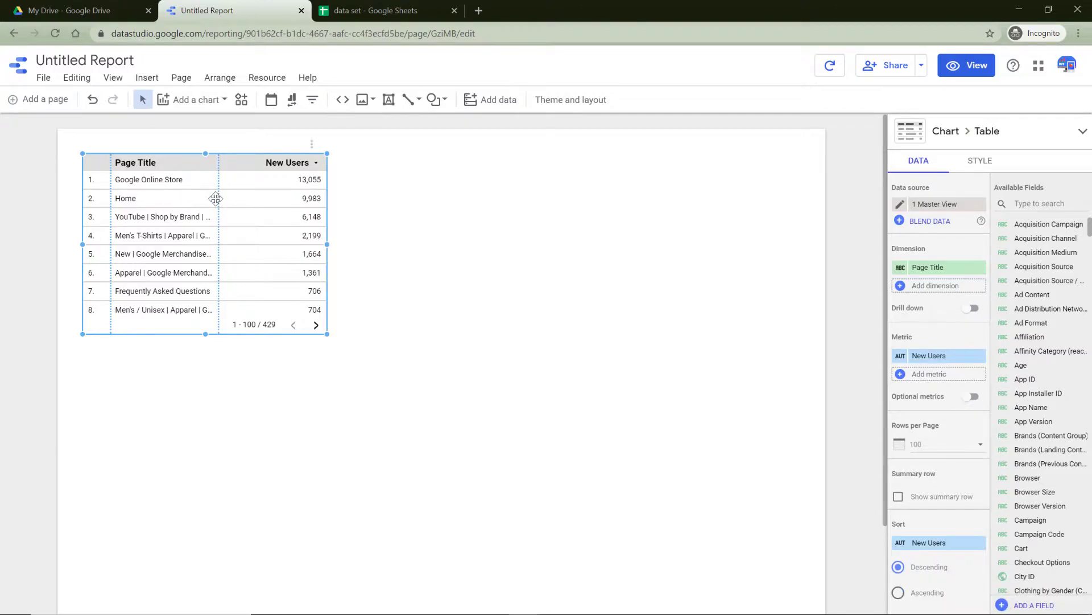
drag(212, 196, 237, 218)
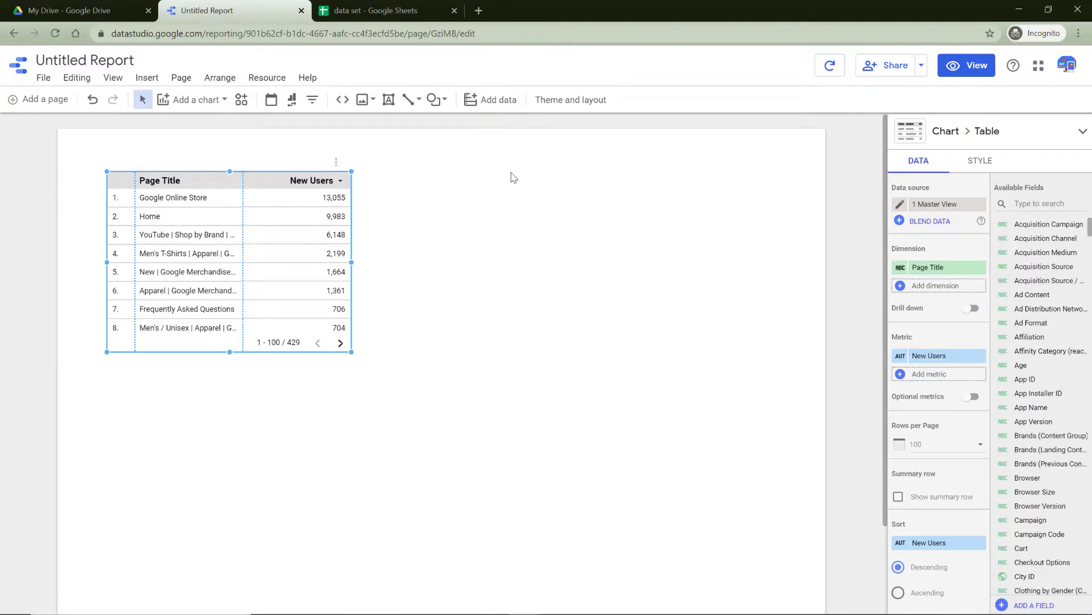
Step: Choose the Google Sheets connector for a second data source and review the date and value columns in the data set spreadsheet
click(483, 105)
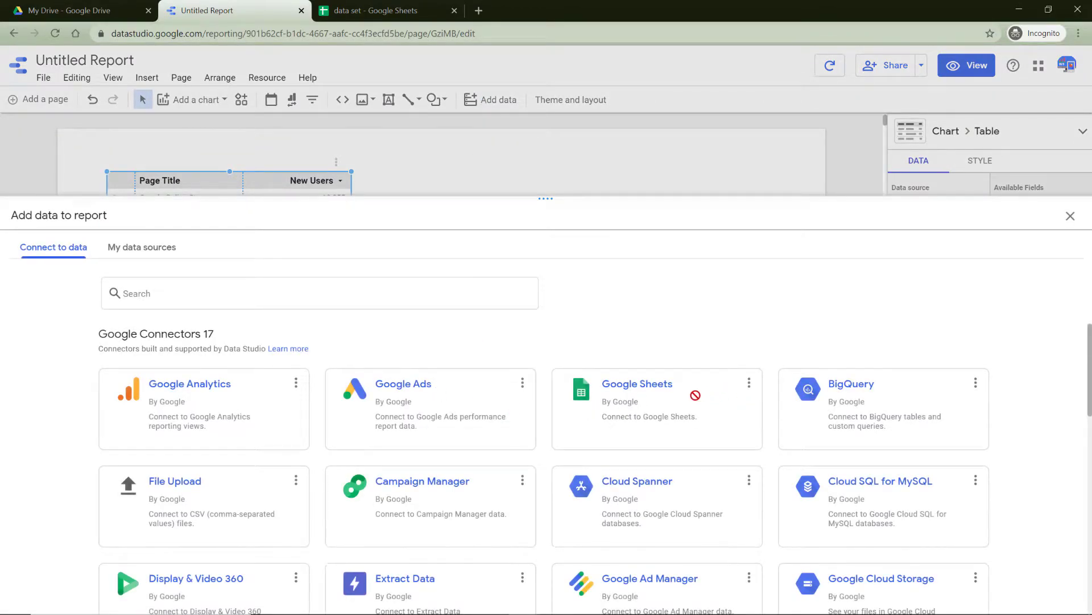
click(675, 403)
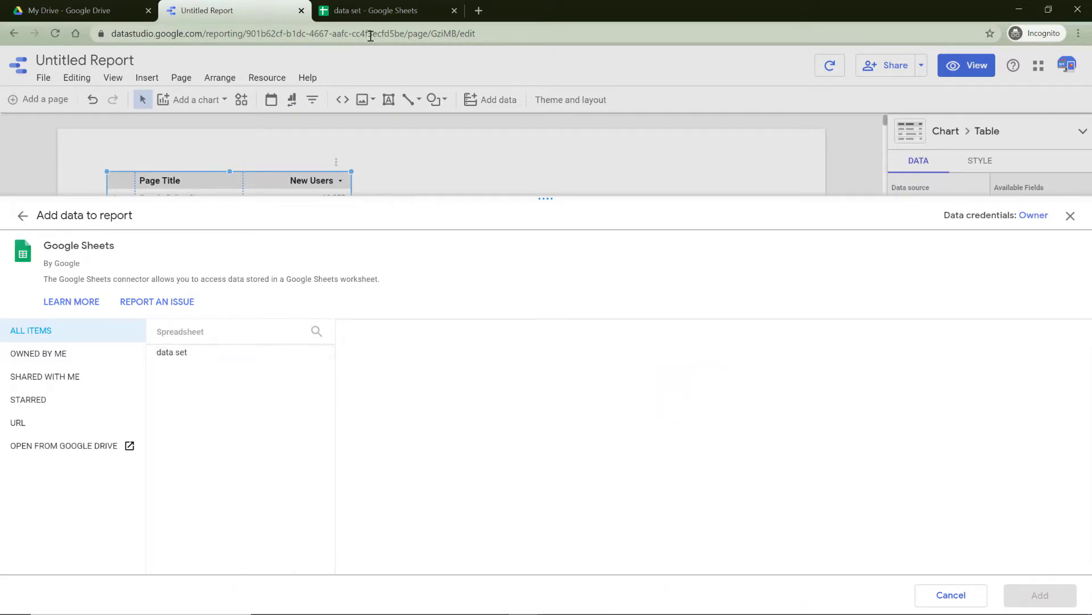
click(387, 12)
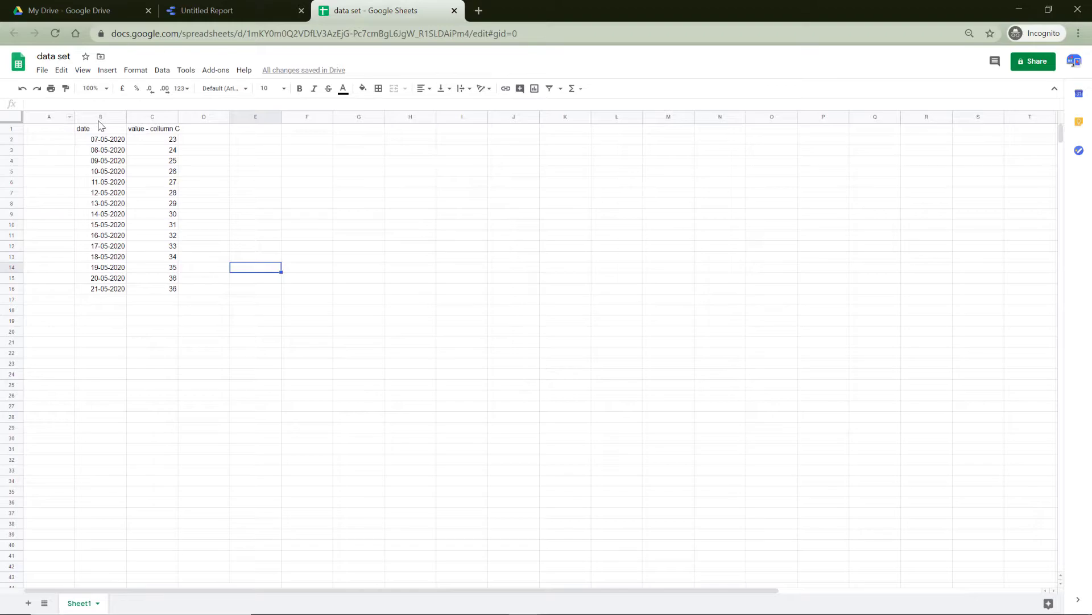
drag(109, 142, 106, 260)
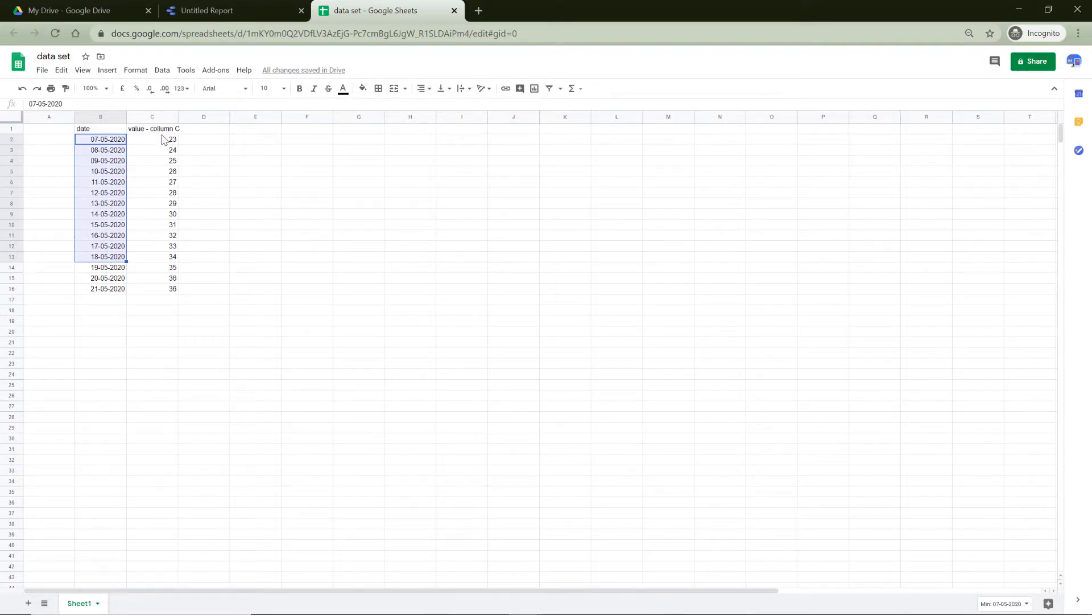
drag(167, 134, 164, 280)
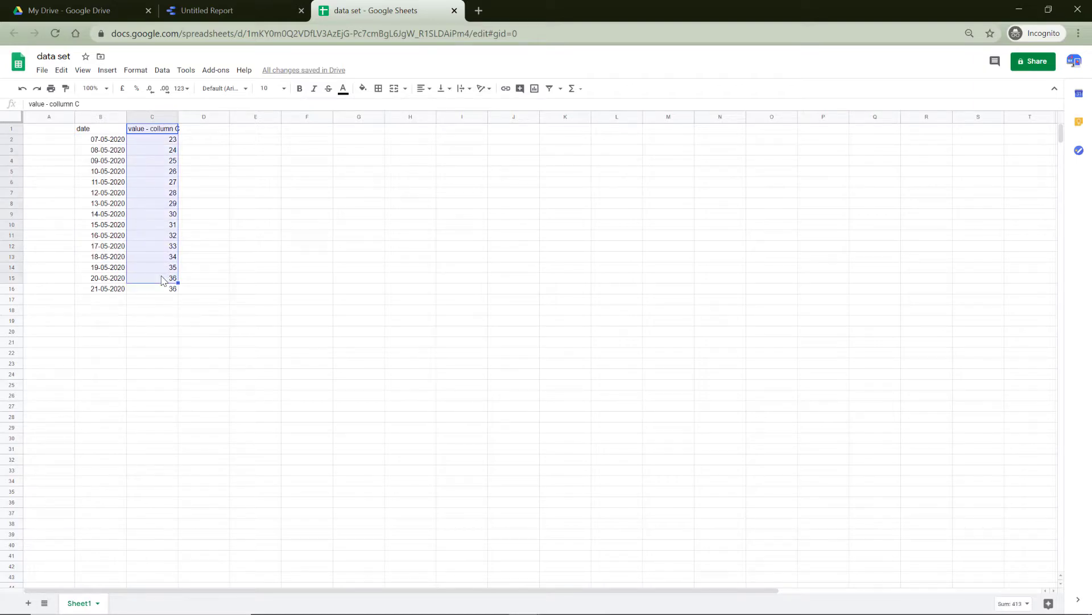
click(239, 10)
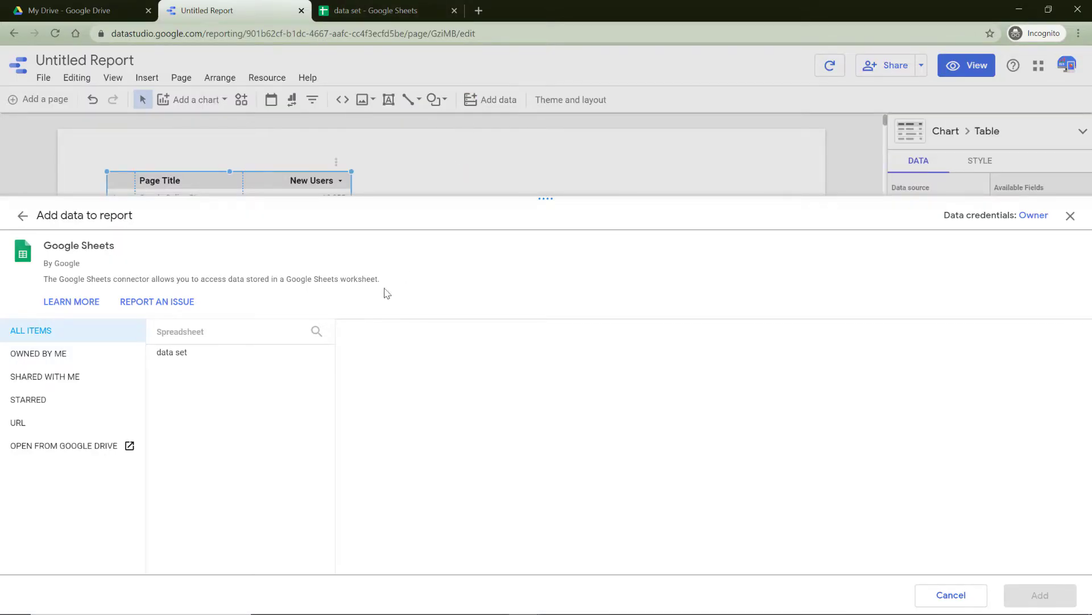
Step: Add Sheet1 of the data set spreadsheet to the report, checking the worksheet name in the spreadsheet
click(183, 356)
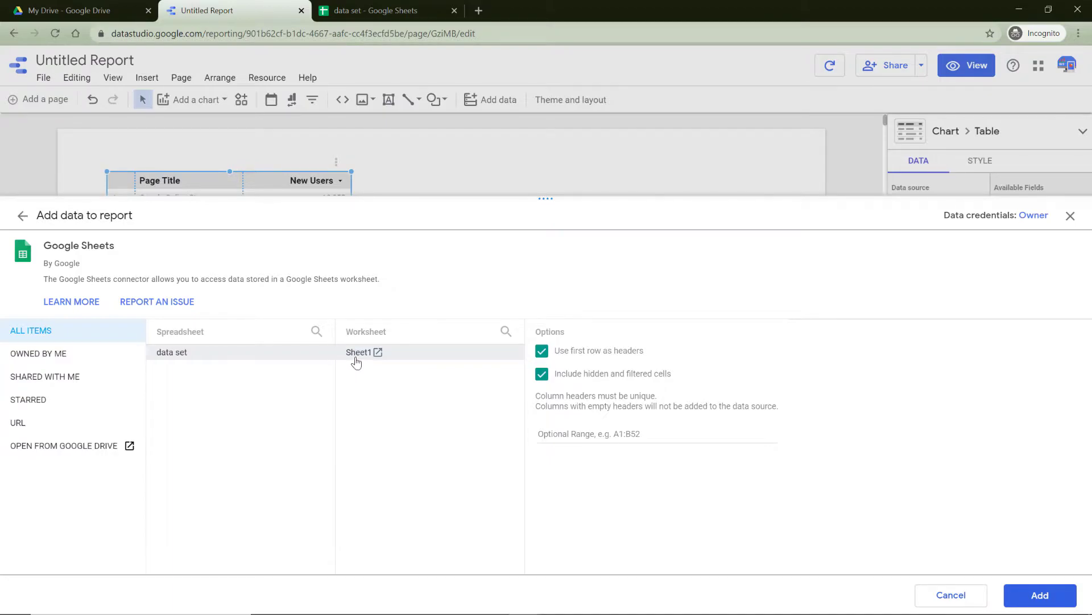
click(358, 9)
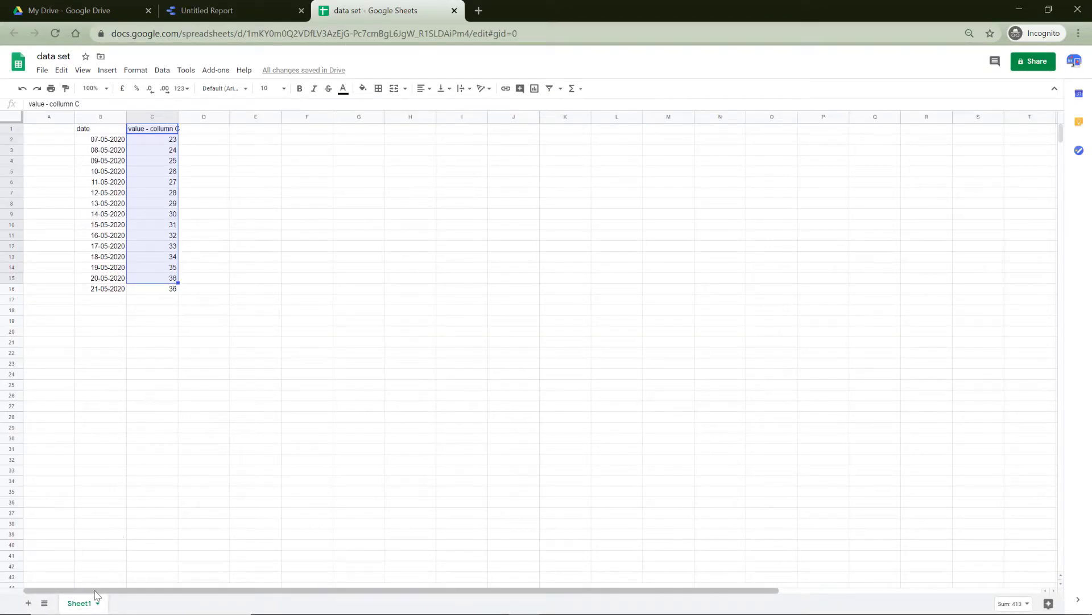
click(228, 11)
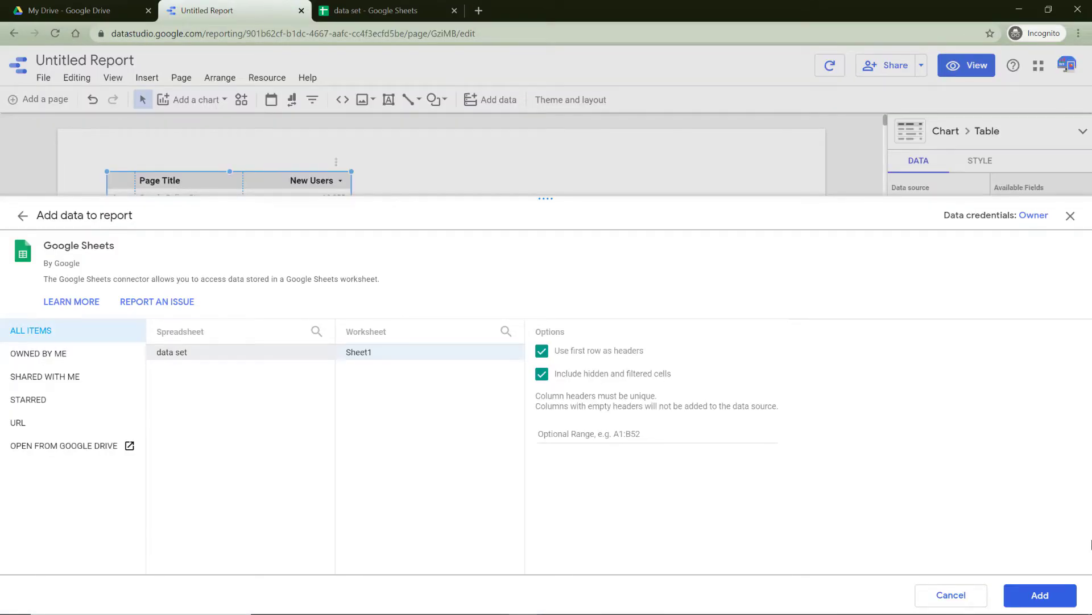
click(1043, 594)
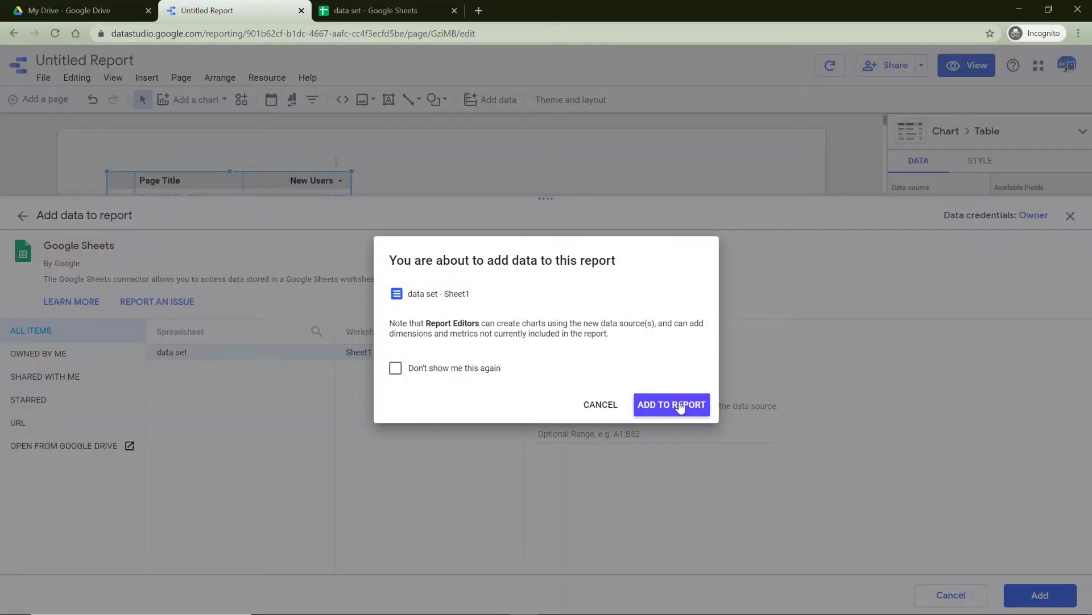
click(679, 405)
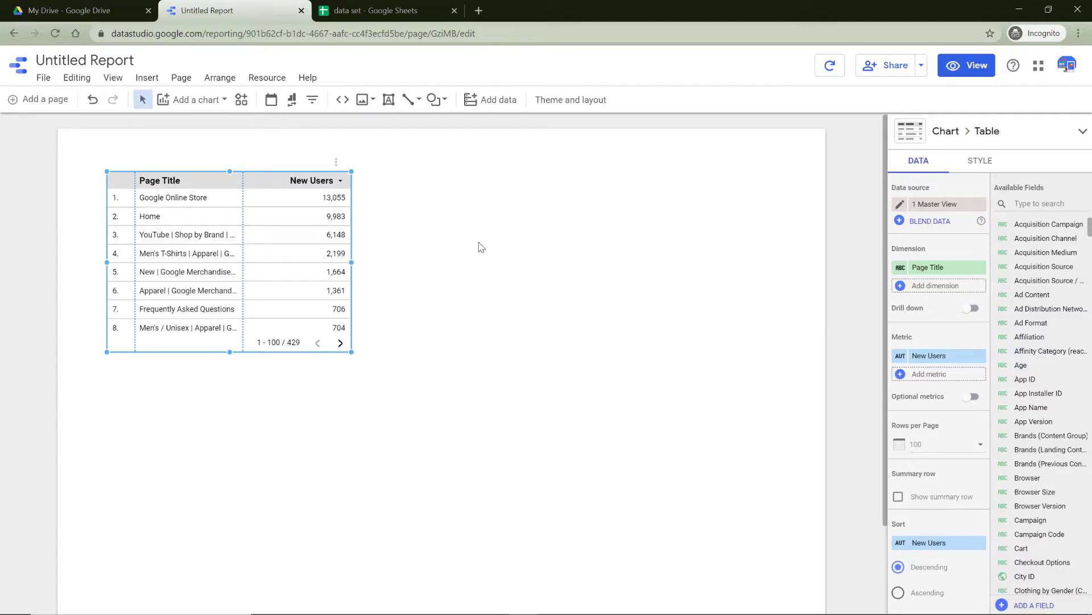
Step: Insert a plain table beside the Page Title table, level with its upper edge
click(518, 259)
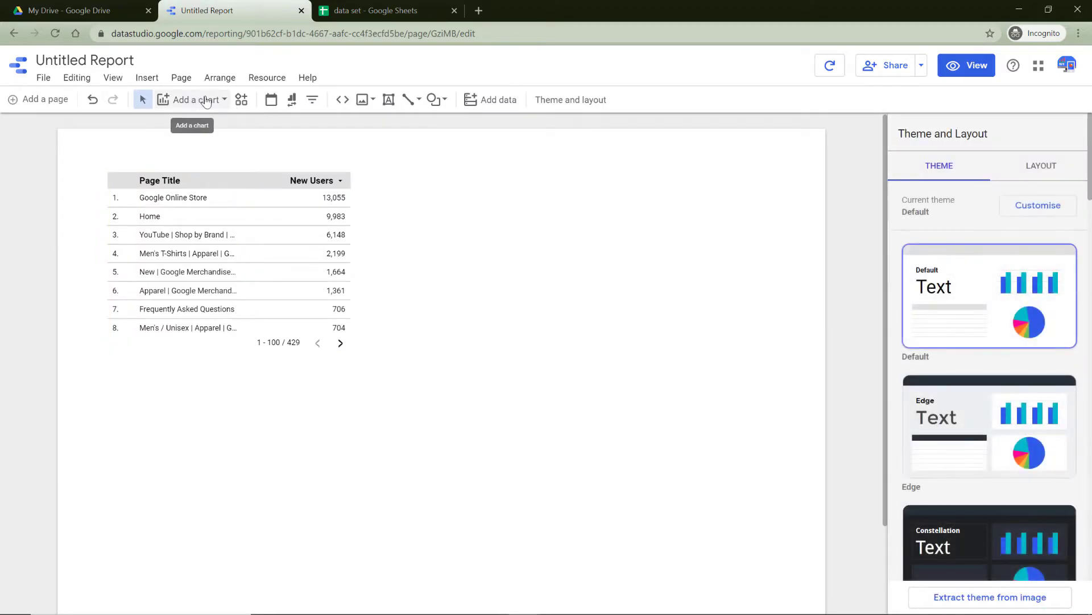
click(194, 98)
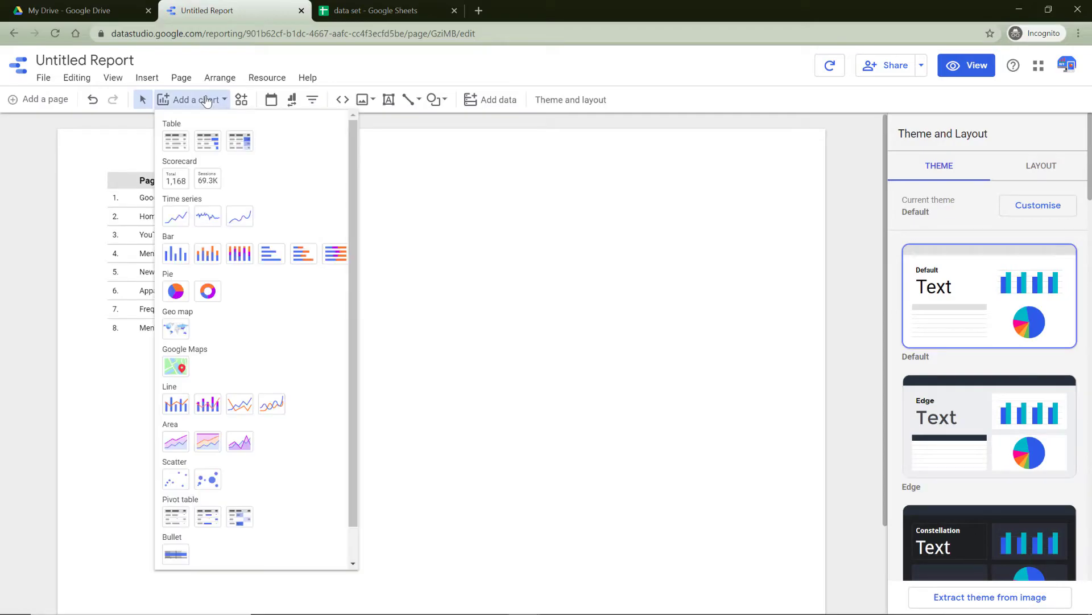
click(179, 141)
click(493, 172)
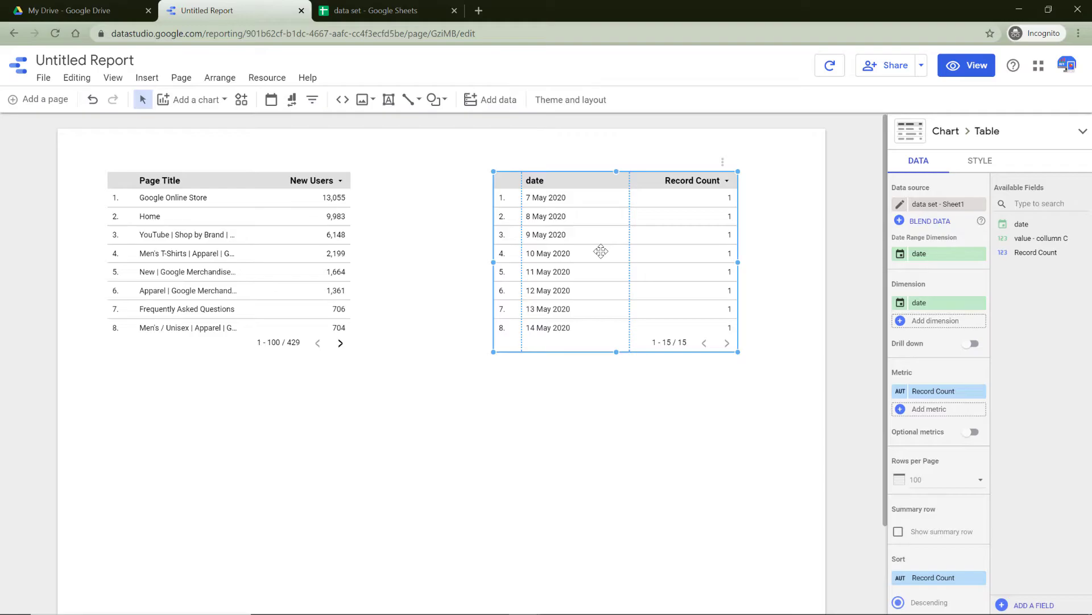
Step: Blend the data of the Page Title and date tables and place the blended table centrally below them
shift+click(263, 228)
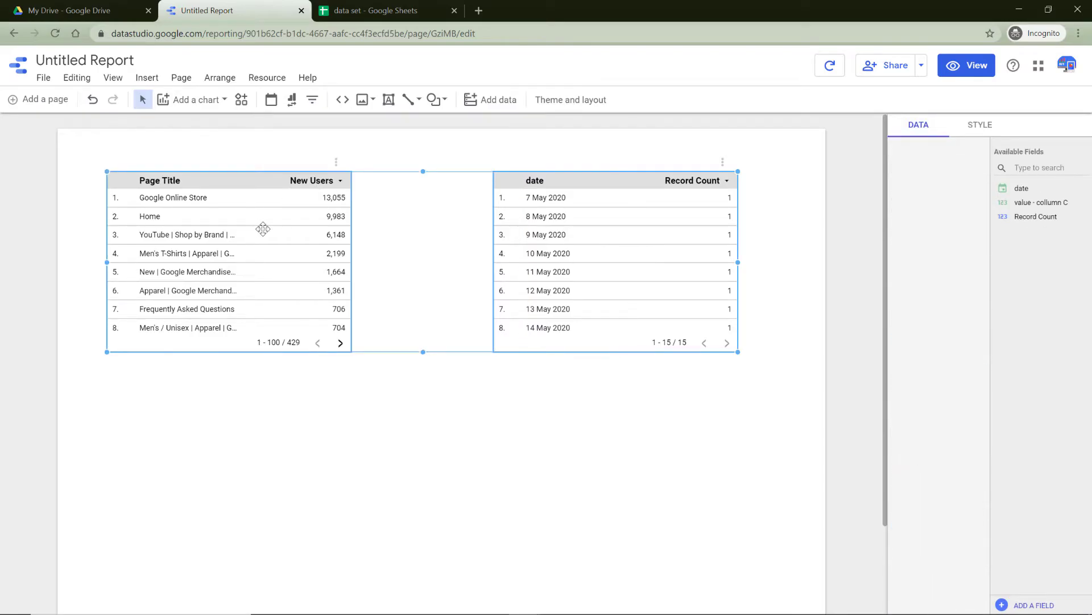
right_click(248, 185)
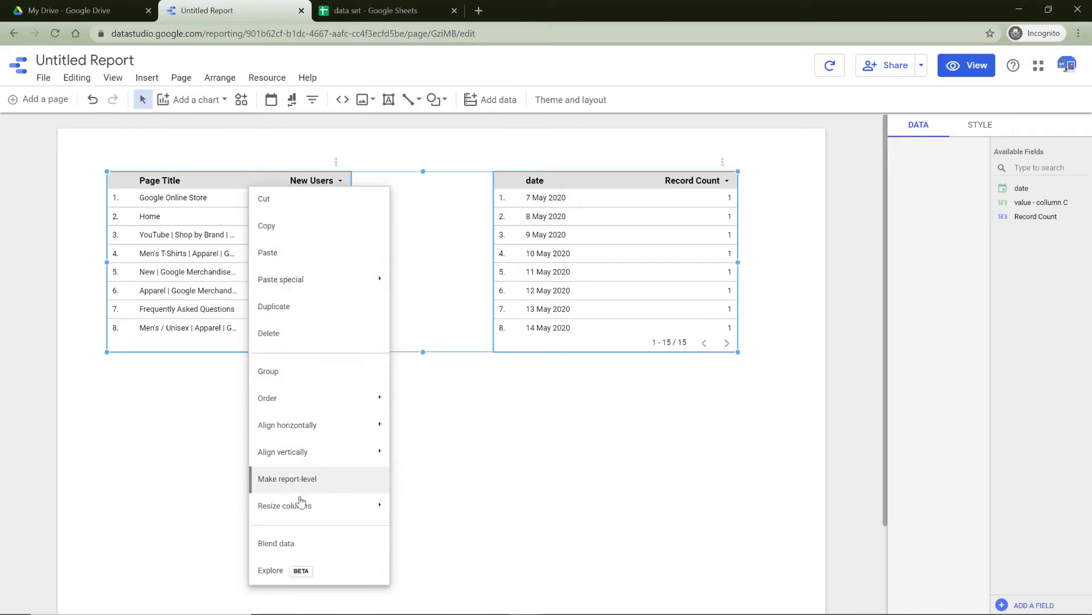
click(287, 545)
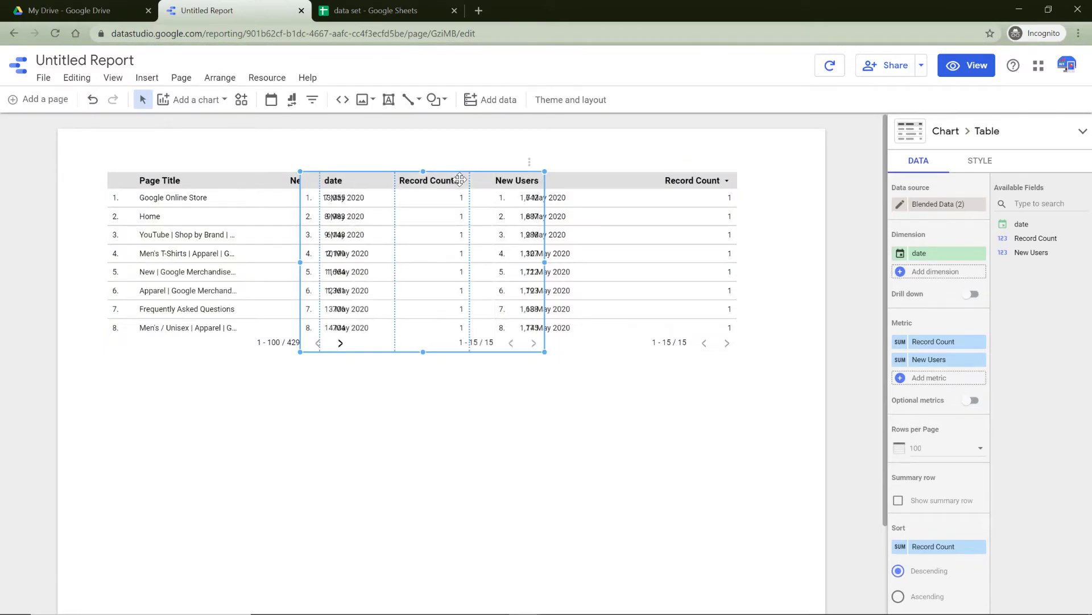
drag(459, 180, 455, 384)
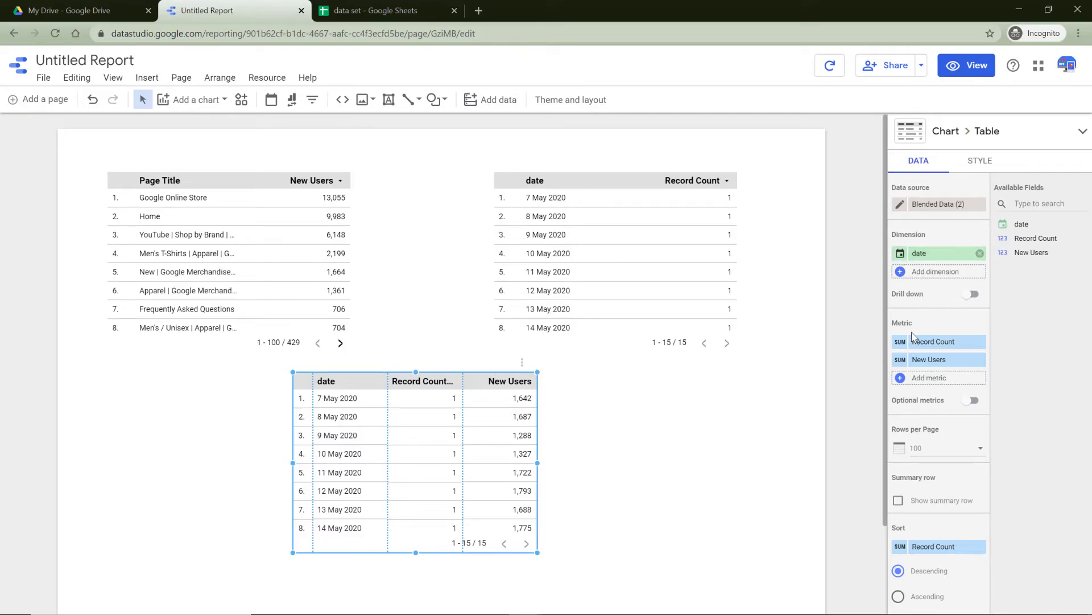
Step: Remove the Record Count metric from the blended table
click(624, 241)
click(455, 416)
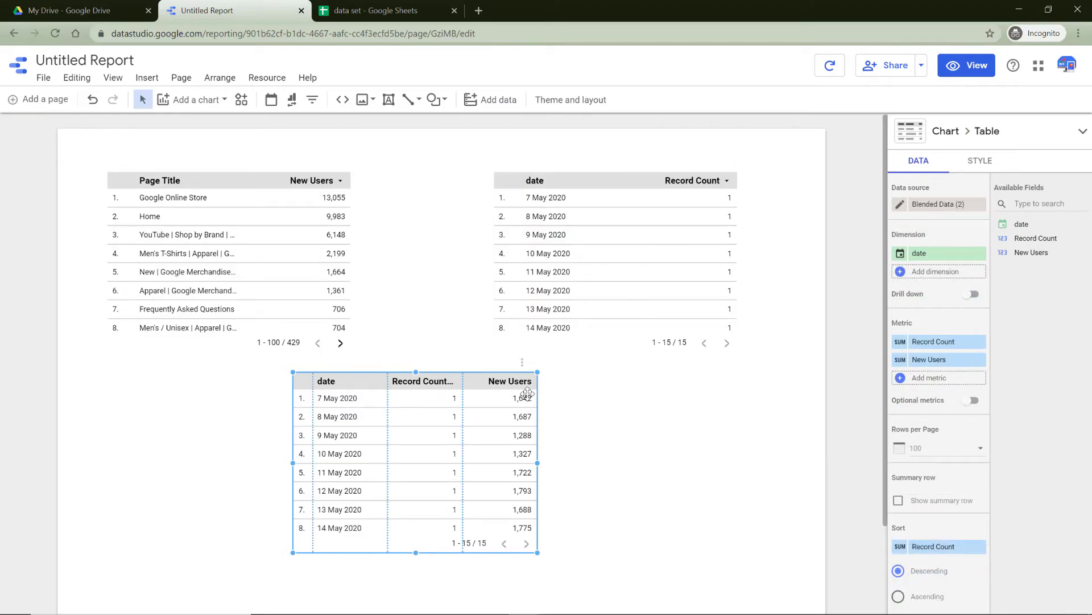
mouse_move(980, 342)
click(980, 343)
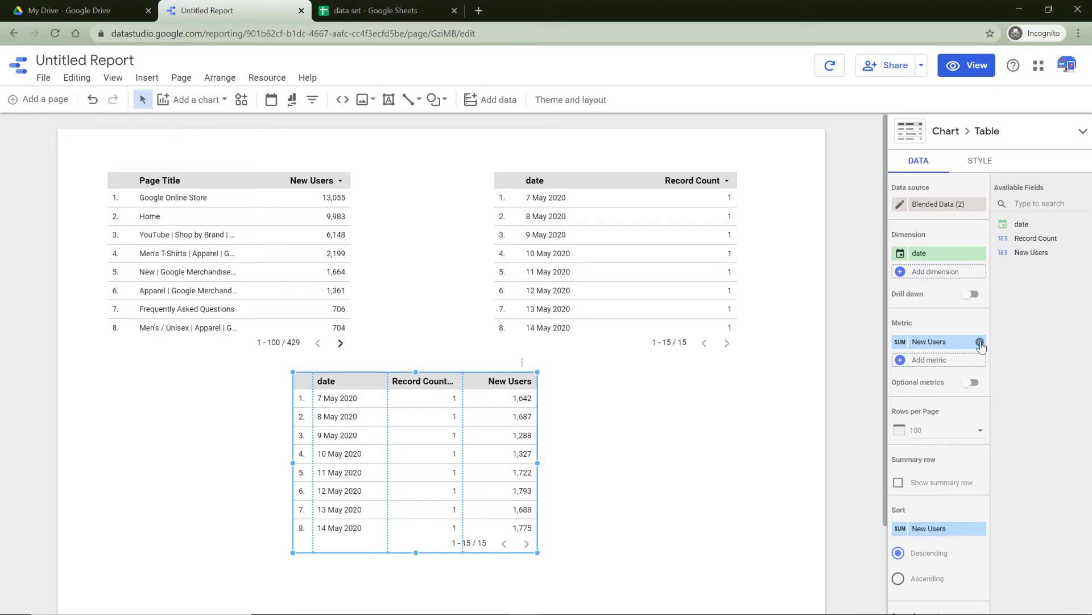
click(922, 361)
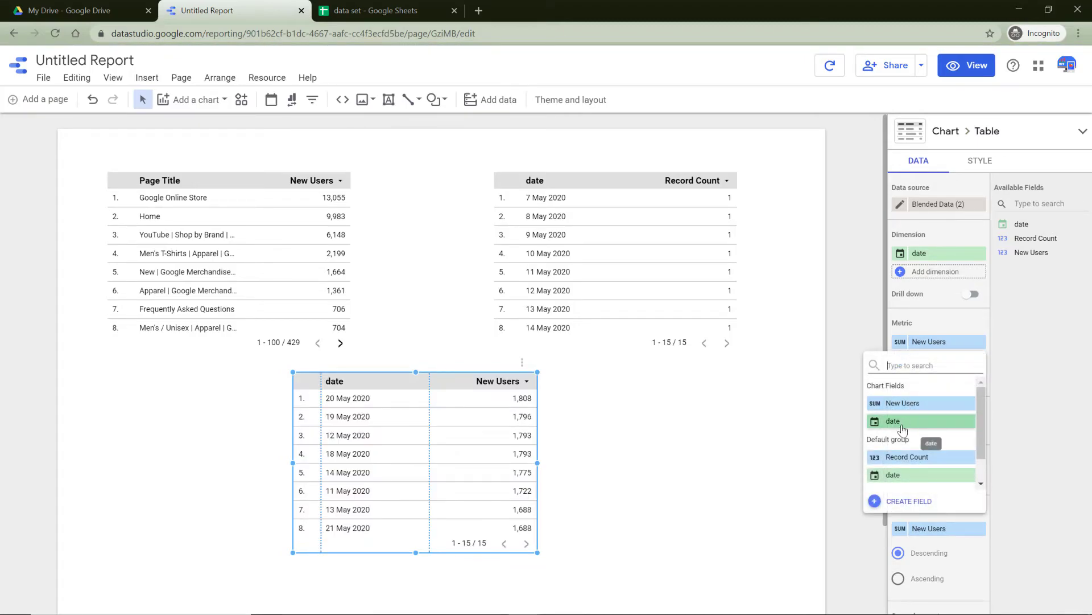
scroll(899, 441, down, 1)
scroll(897, 444, up, 1)
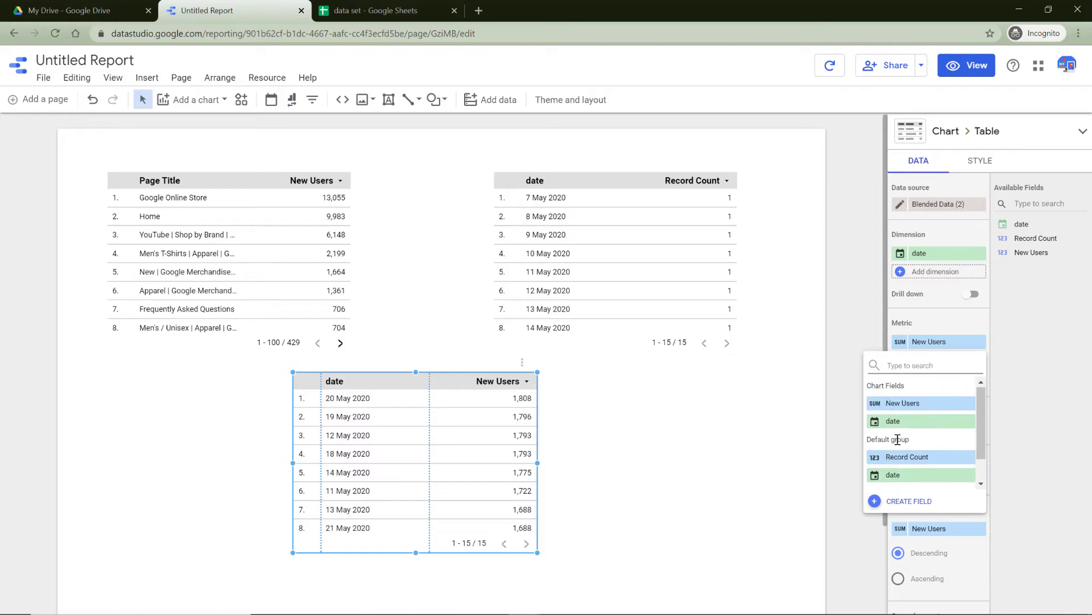
click(936, 321)
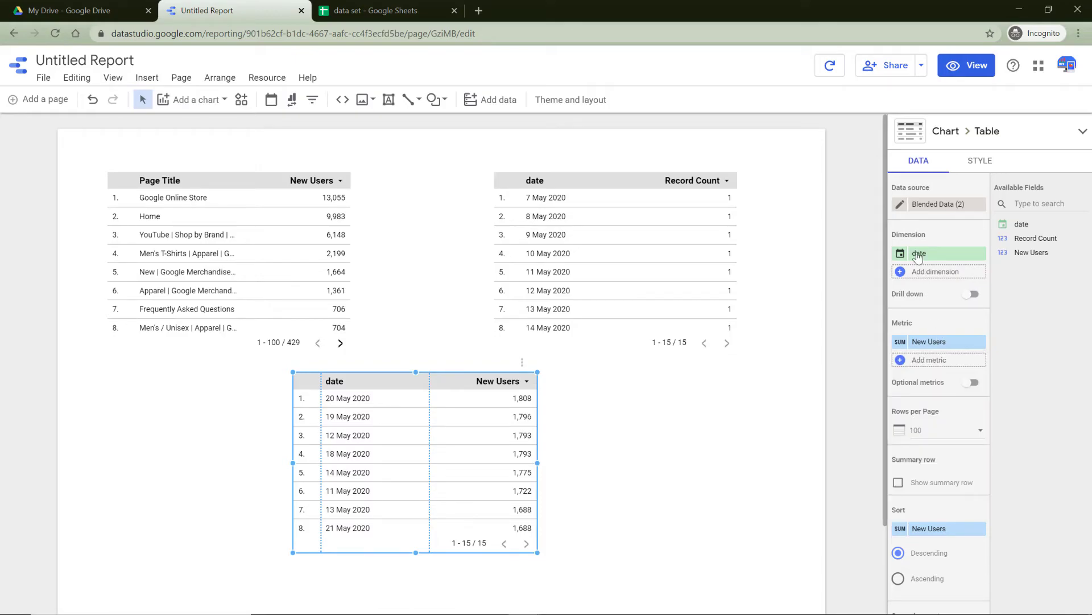
Step: Edit the blended data source to include value - collumn C as a metric of data set - Sheet1, and save the blend
click(900, 204)
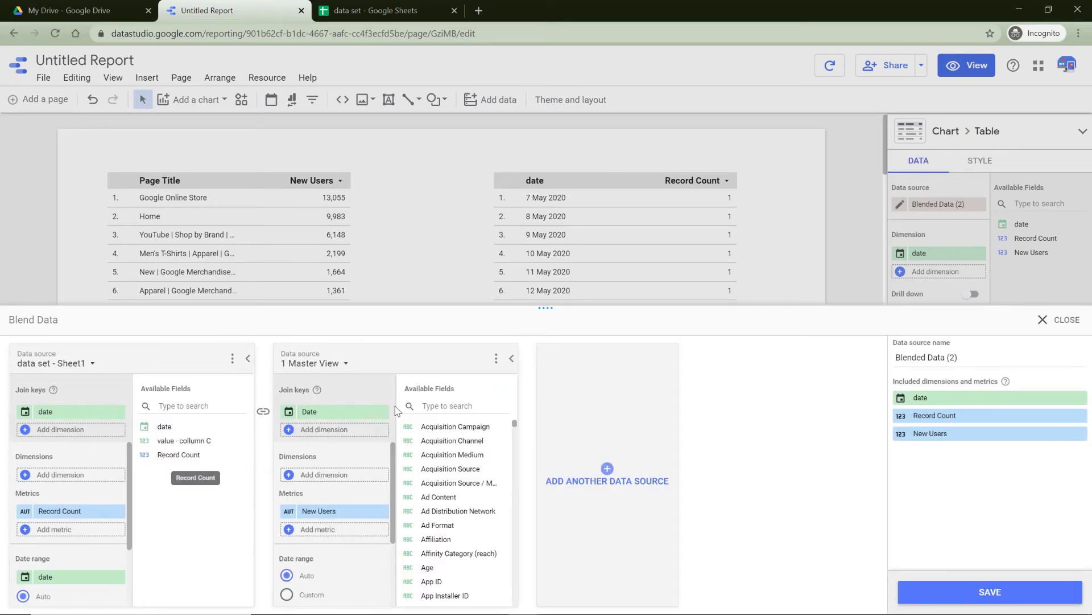
scroll(336, 458, down, 2)
scroll(336, 456, up, 2)
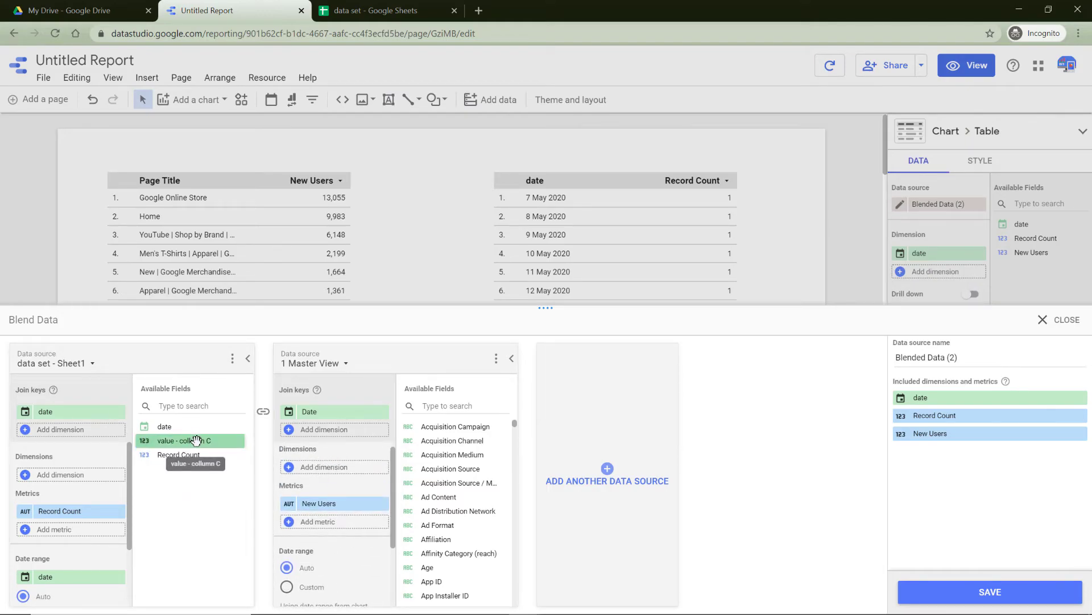
drag(196, 440, 57, 531)
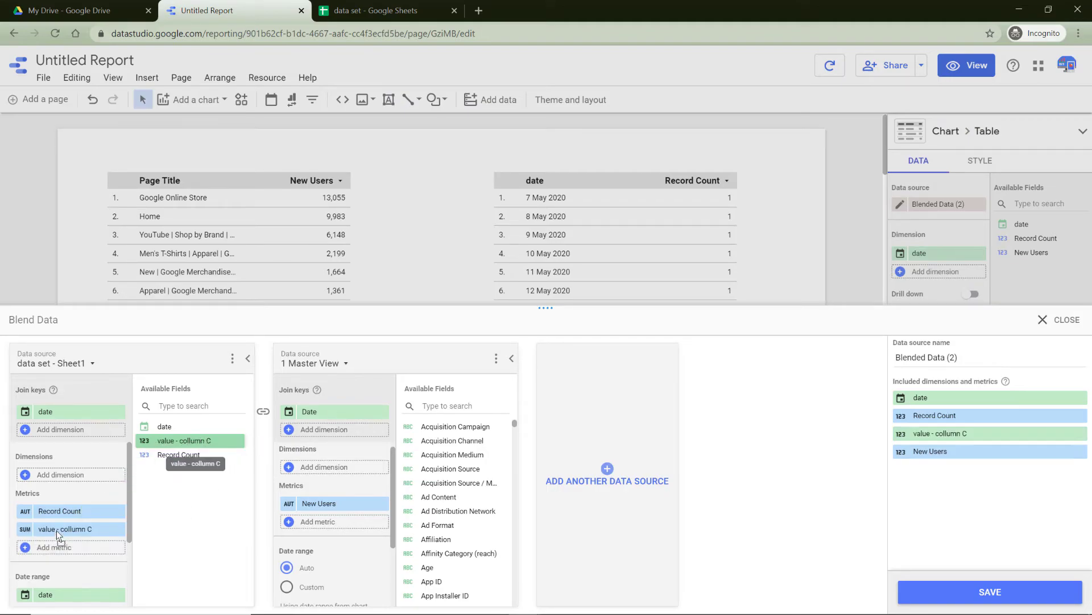
click(991, 591)
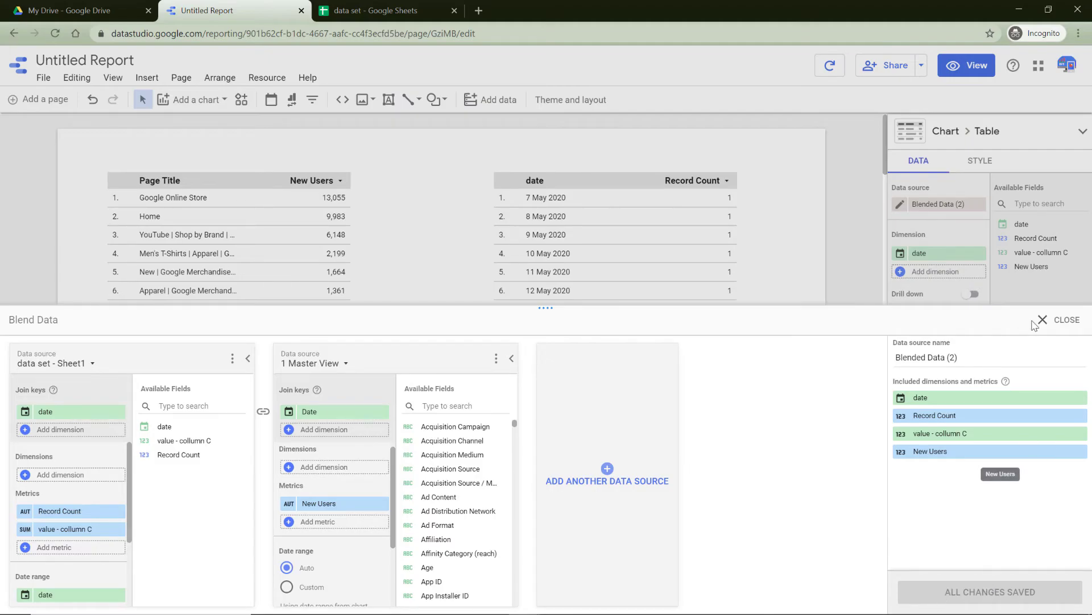
click(1051, 322)
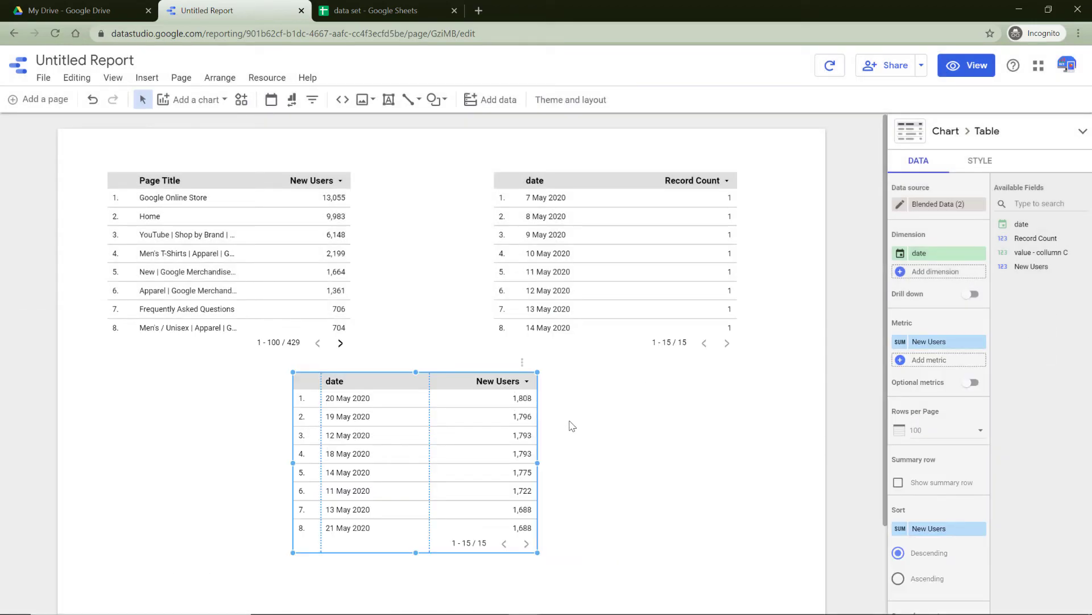
Step: Add value - collumn C as a metric to the blended table, and widen the table and that column to fit its full header
click(906, 360)
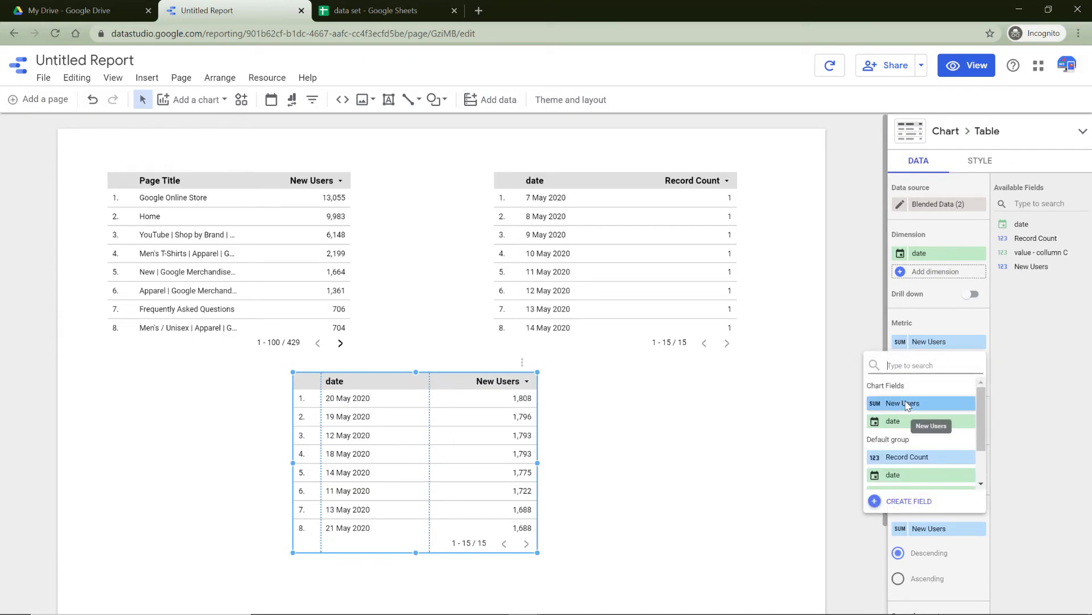
scroll(908, 405, down, 1)
click(913, 445)
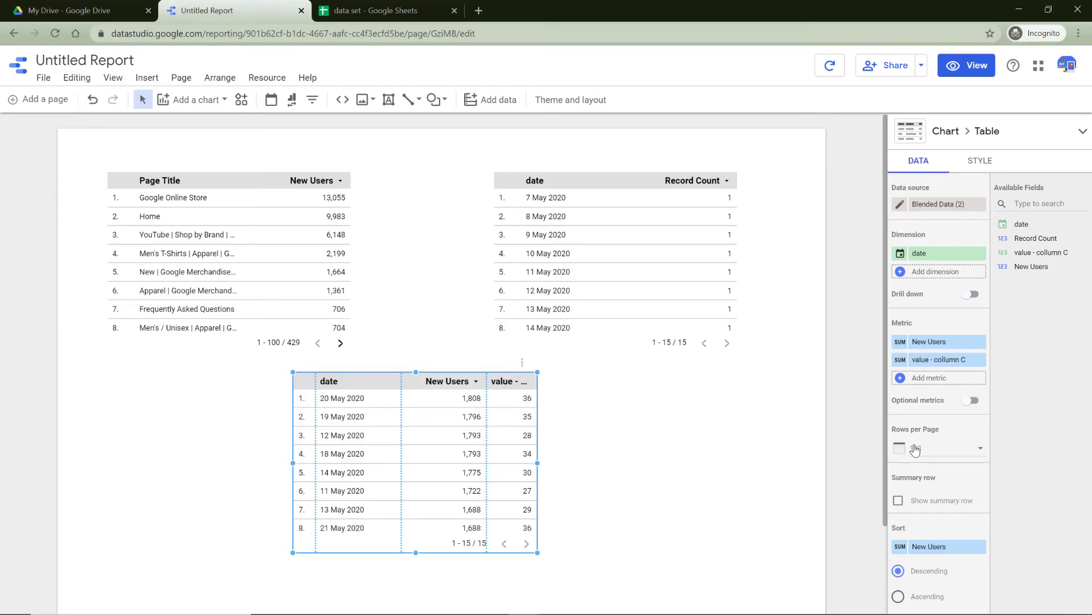
drag(537, 463, 628, 462)
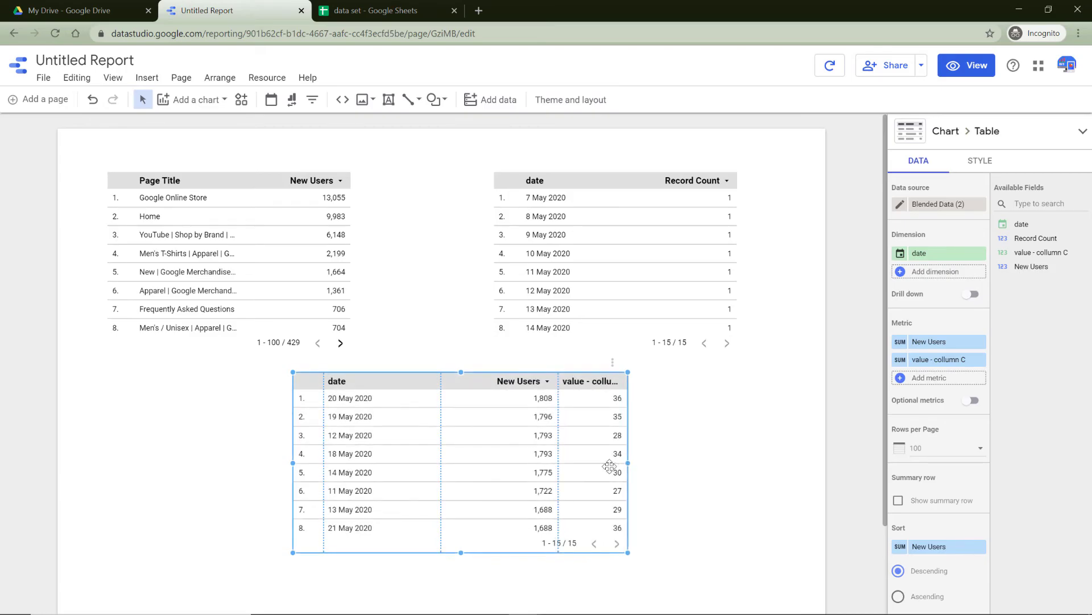
drag(557, 453, 529, 455)
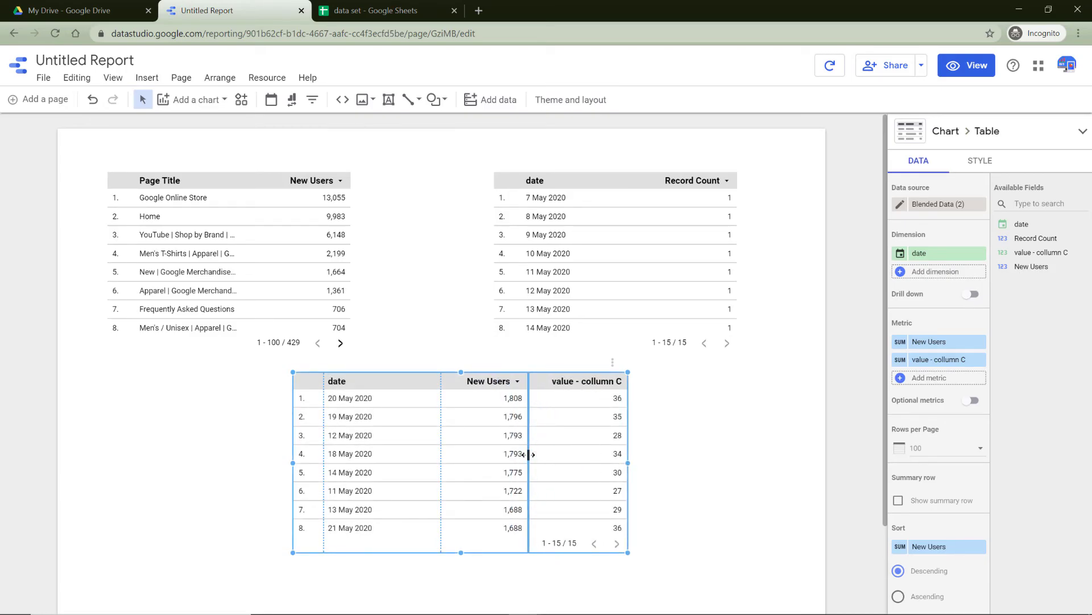